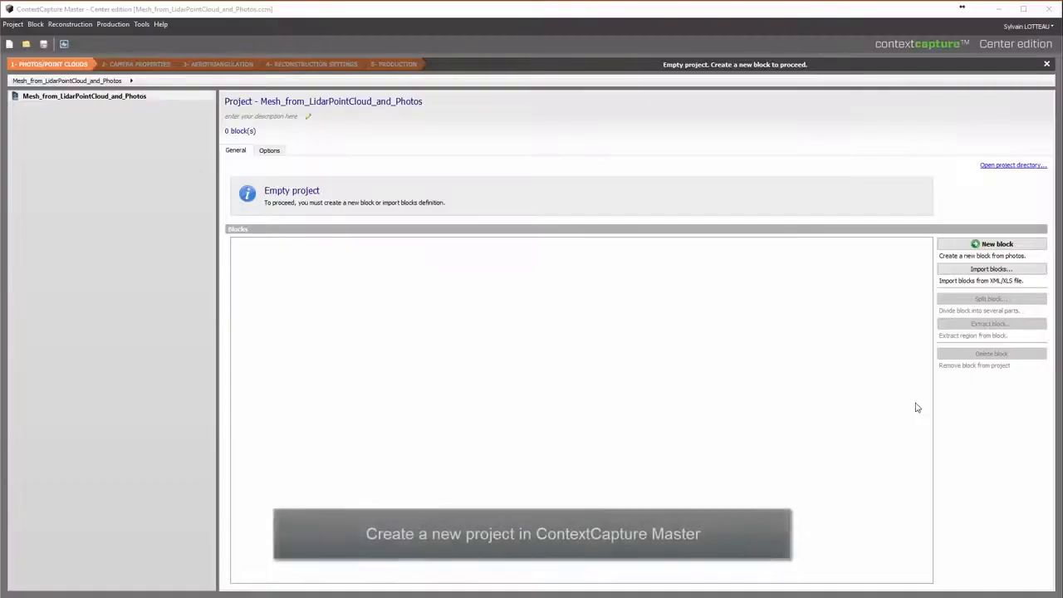
Step: Import Tuxford_block_import.xml from the Update4_data_package folder as a new block
click(989, 269)
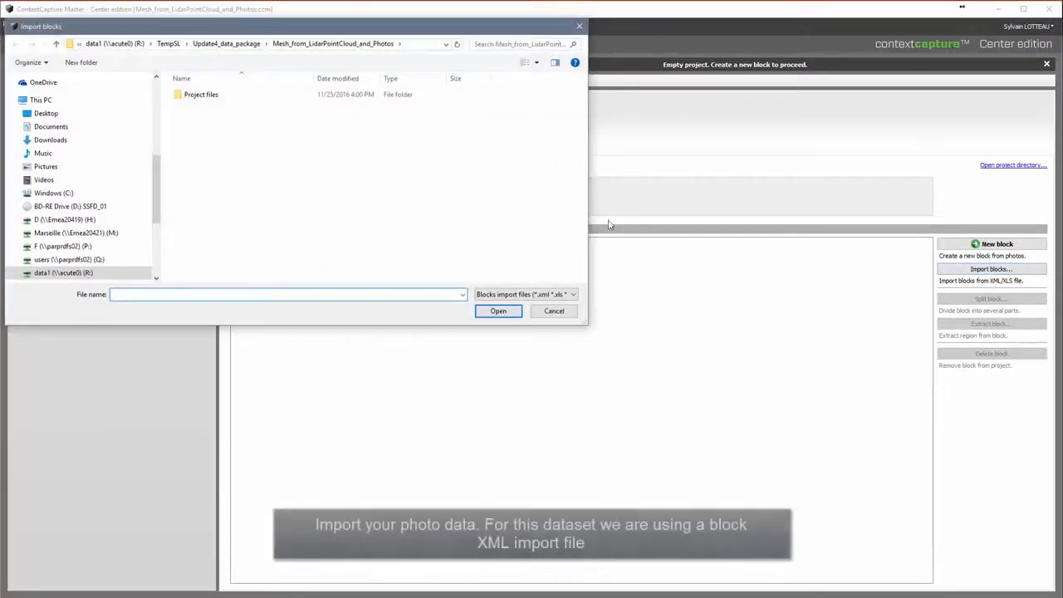
click(227, 44)
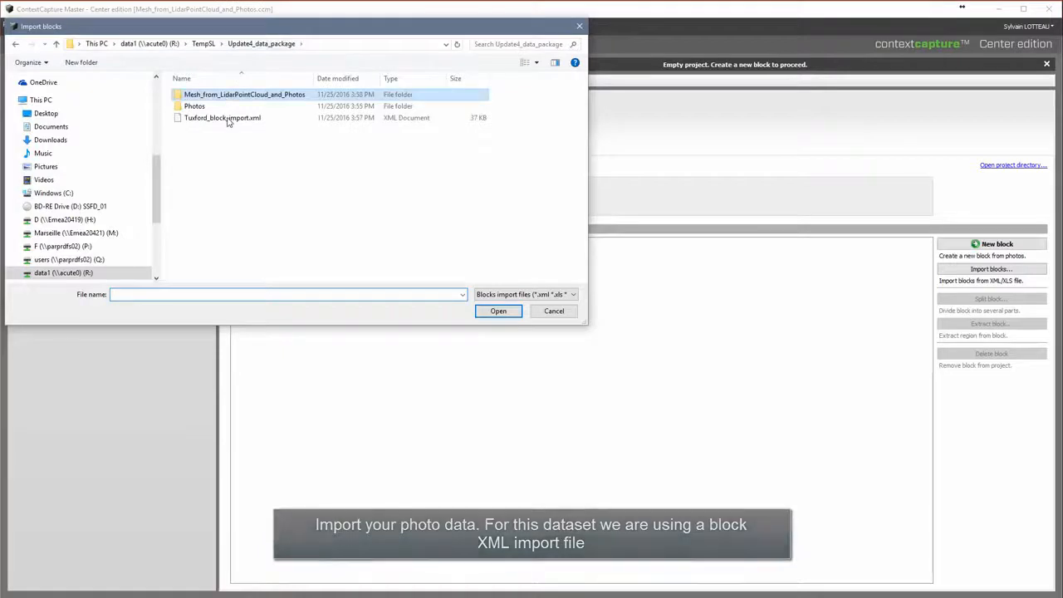
click(228, 117)
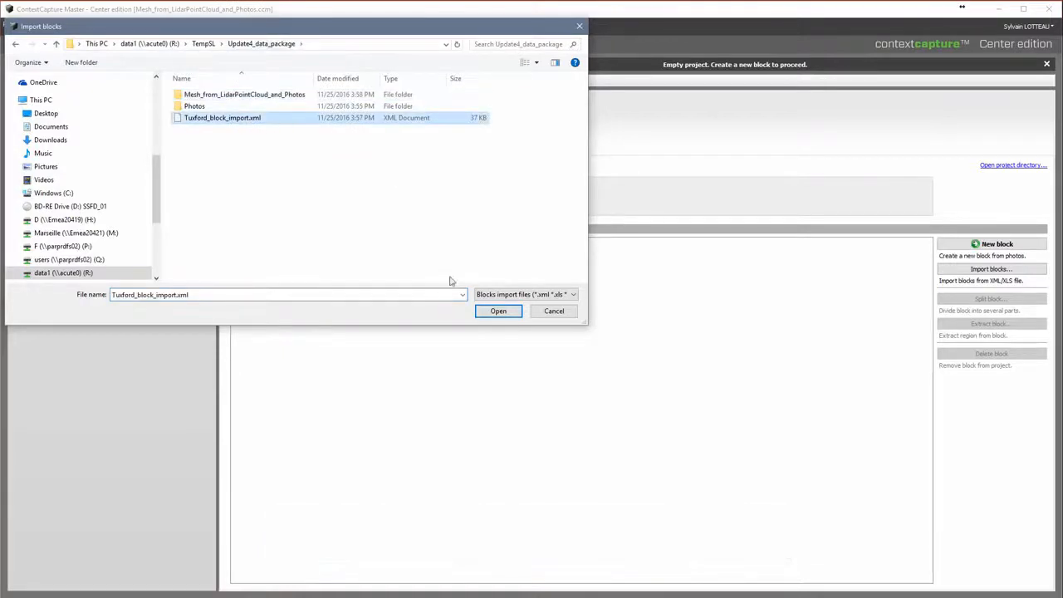
click(498, 310)
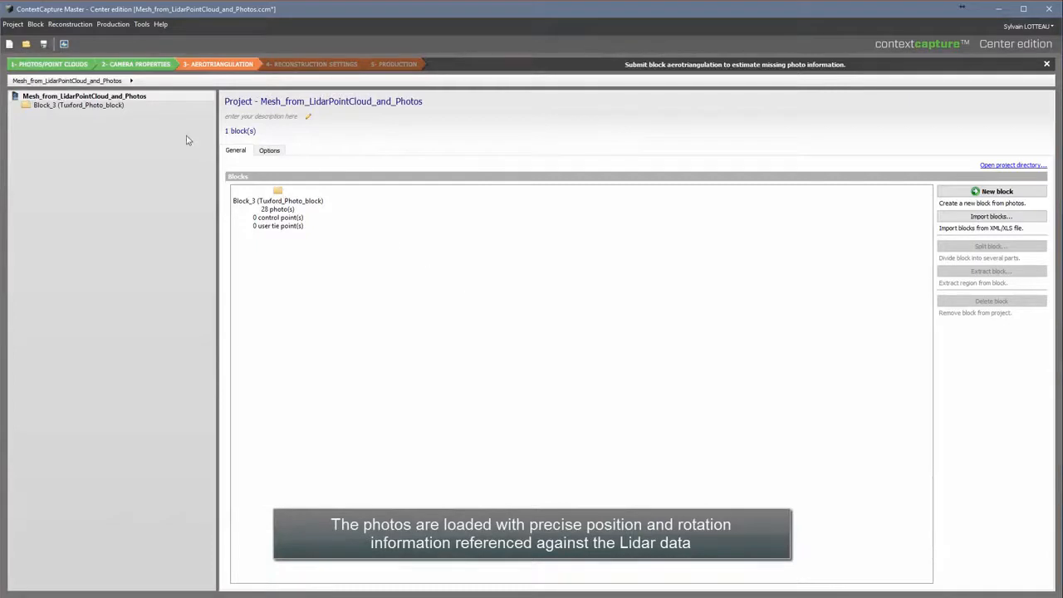
Step: Show Block_3's 28 DJI FC550 photos listed under Photogroup 1
click(118, 106)
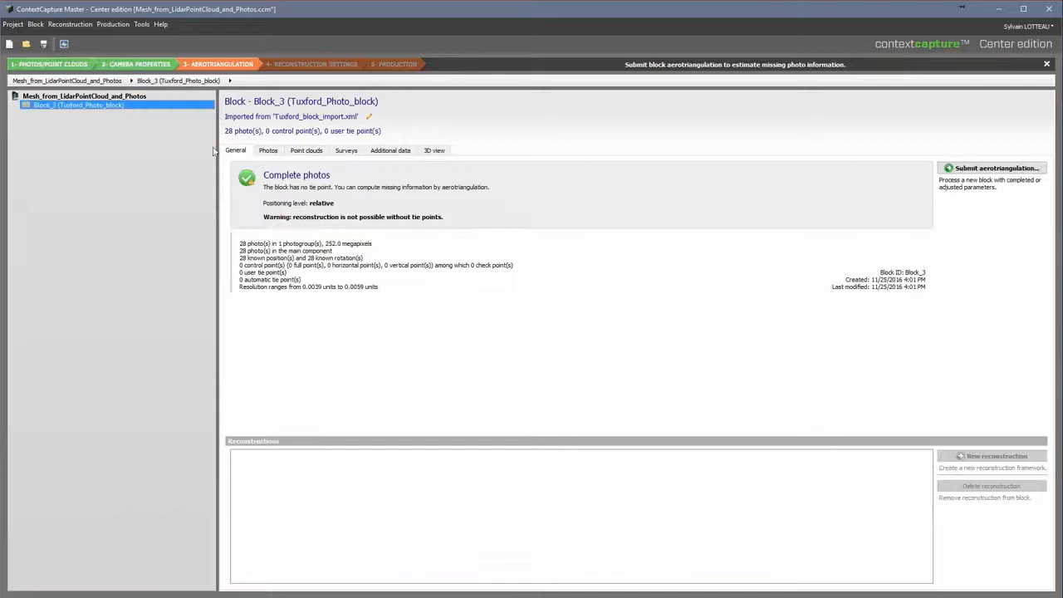
click(268, 151)
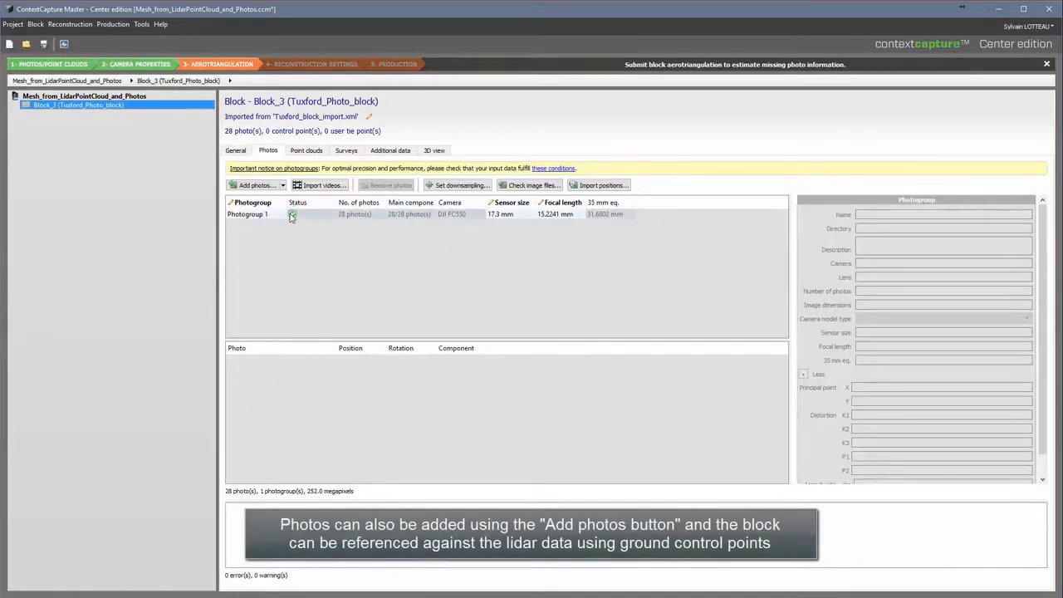
click(301, 218)
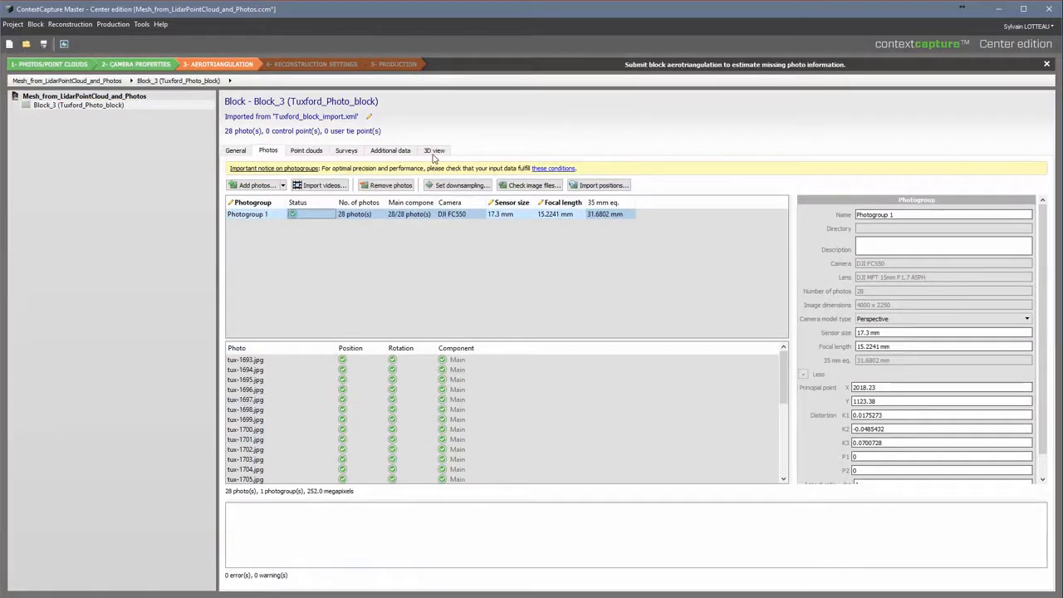
Step: Orbit the camera ring, preview several cameras' photos, then go back to the General summary
click(434, 150)
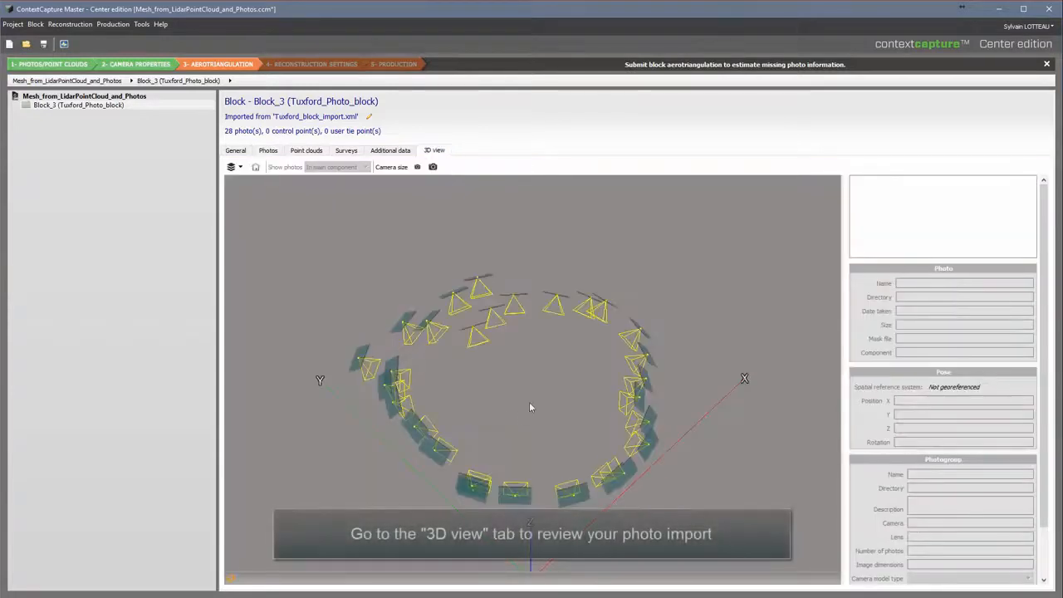
drag(646, 306, 470, 450)
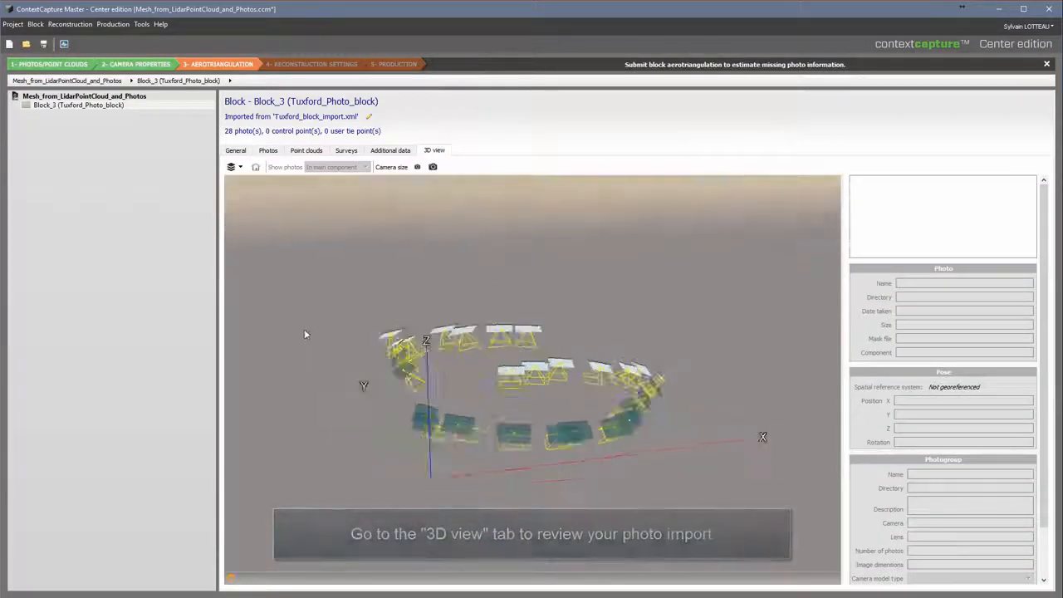
click(470, 451)
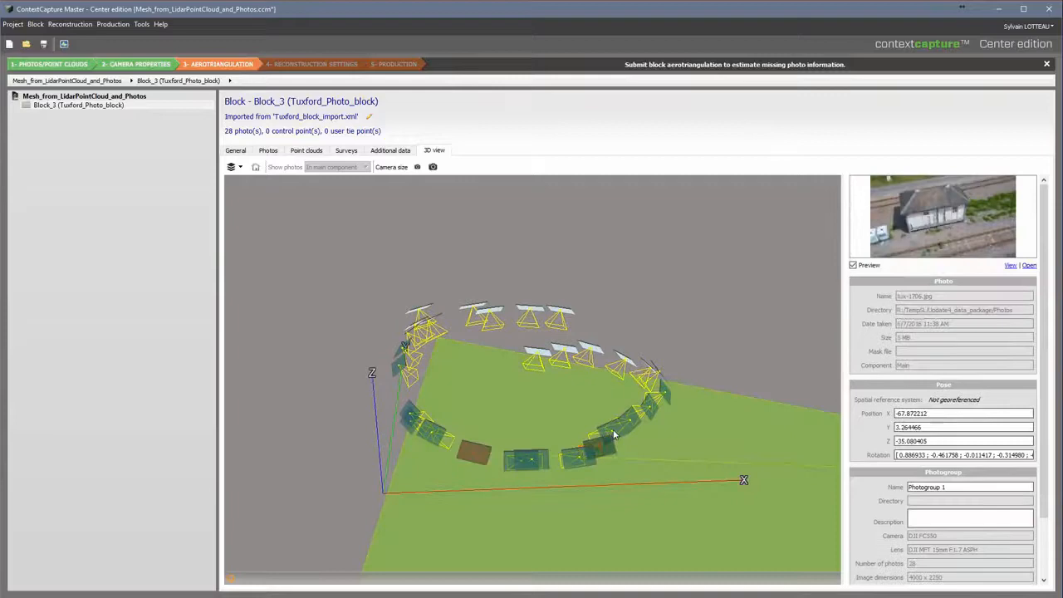
click(600, 445)
click(621, 363)
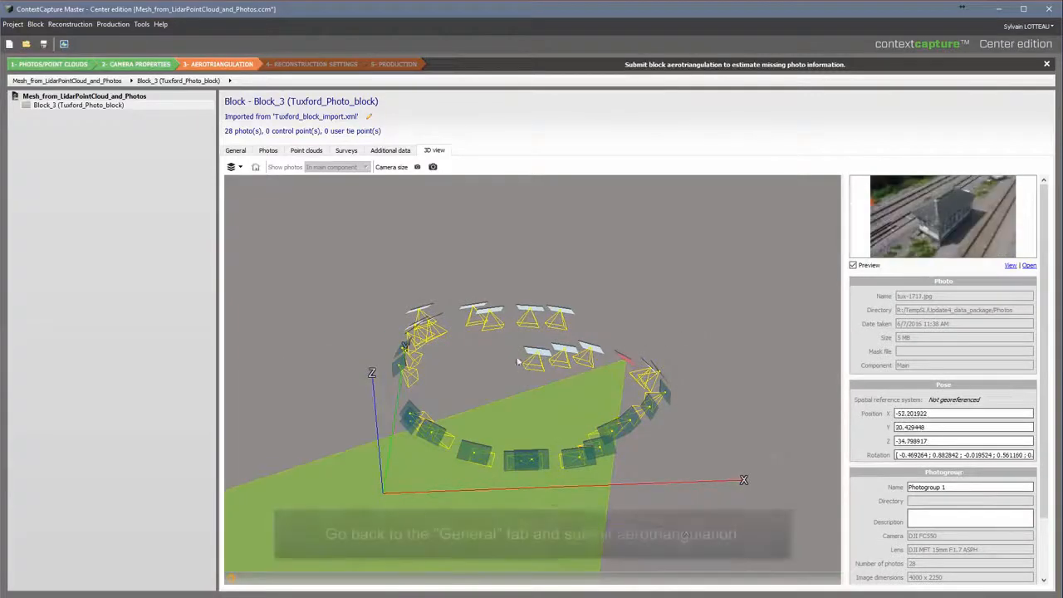
drag(581, 350, 382, 318)
click(385, 321)
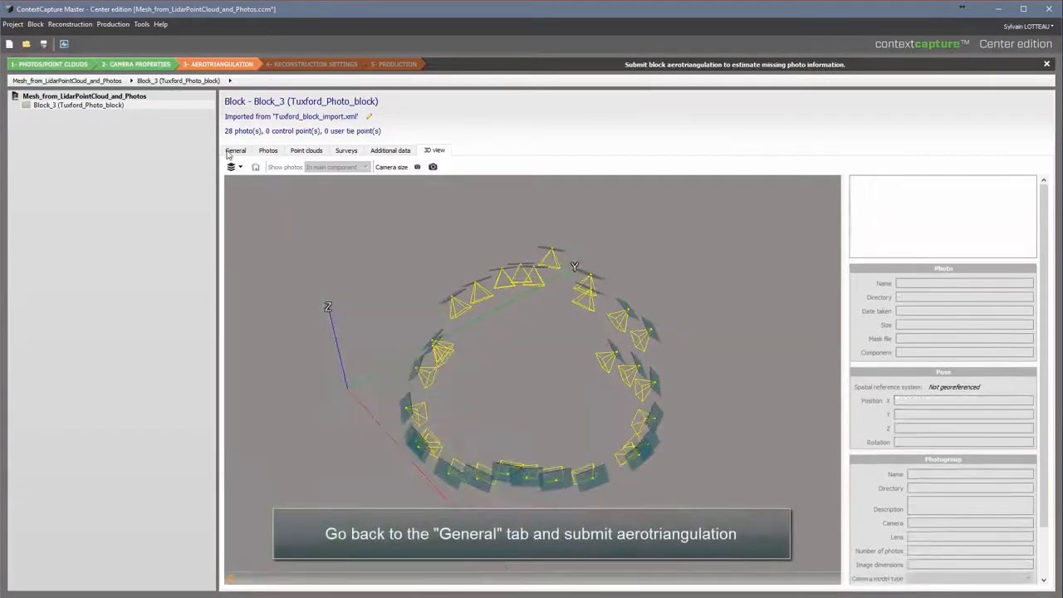
click(235, 150)
Step: Submit an aerotriangulation of Block_3 with default positioning and settings
click(966, 171)
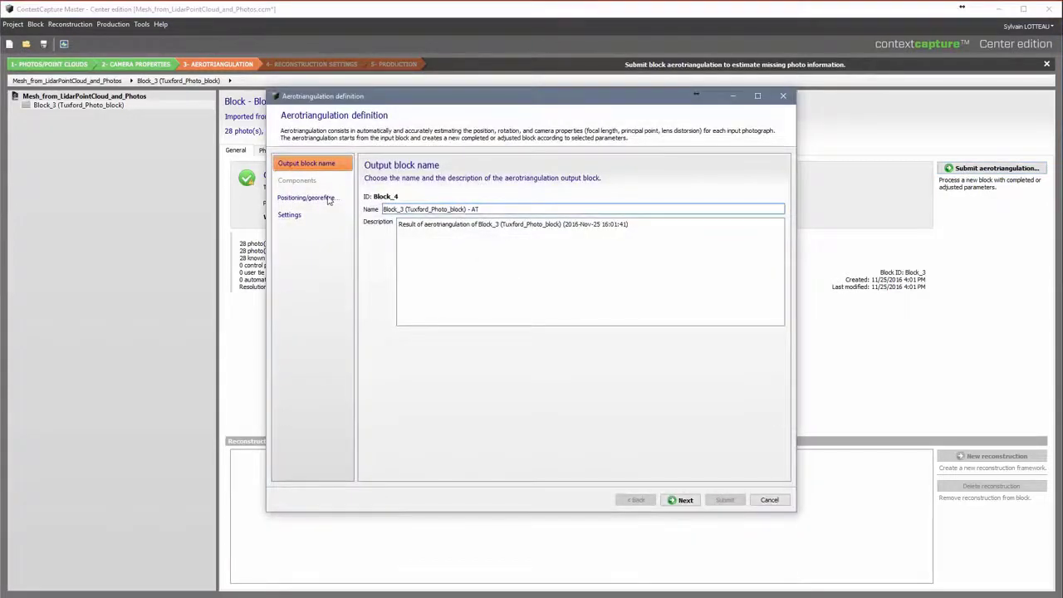
click(329, 200)
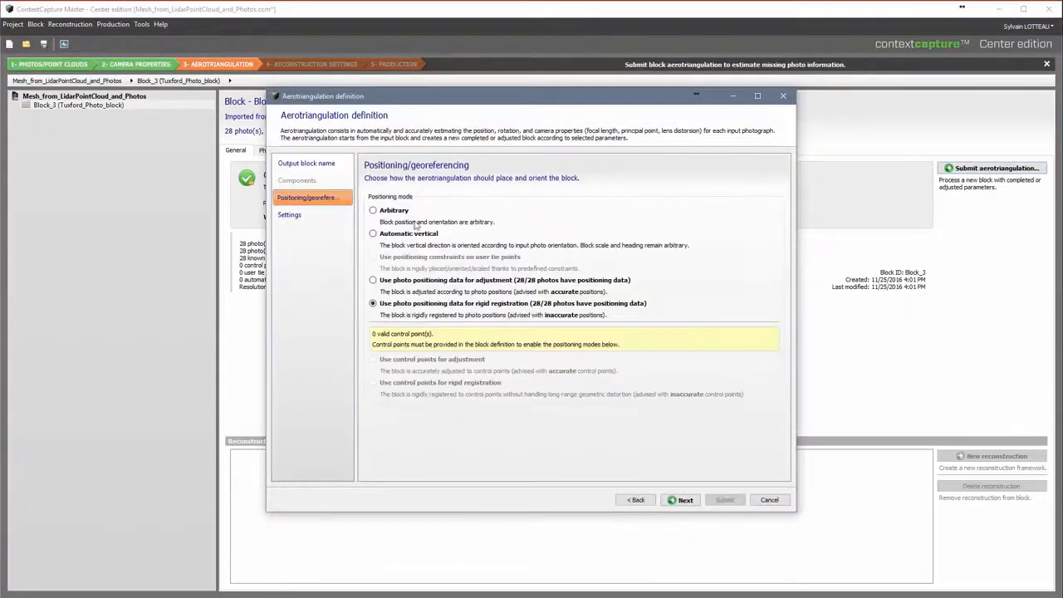
click(328, 218)
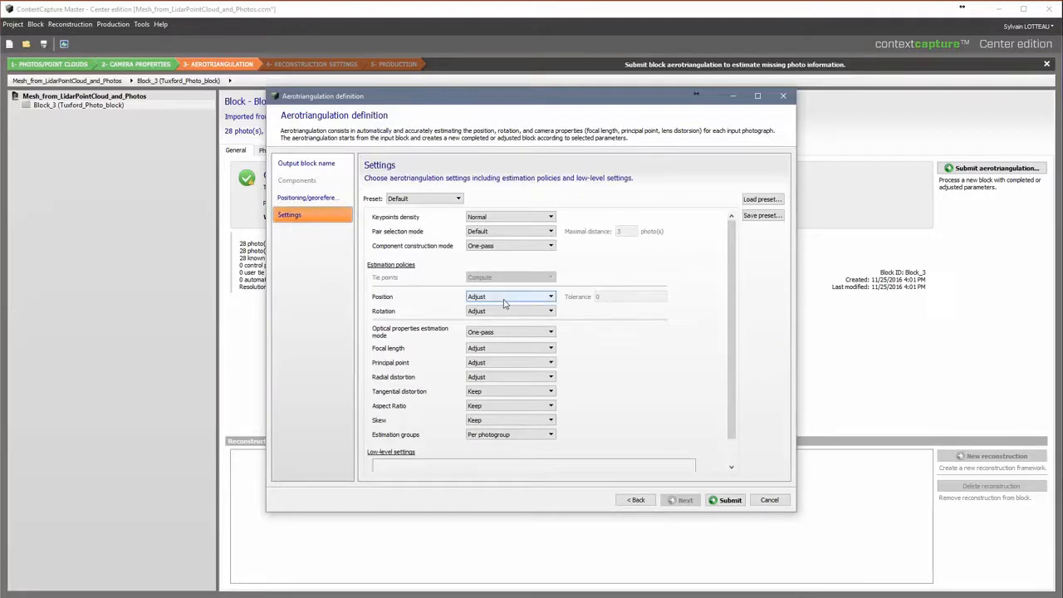
click(723, 499)
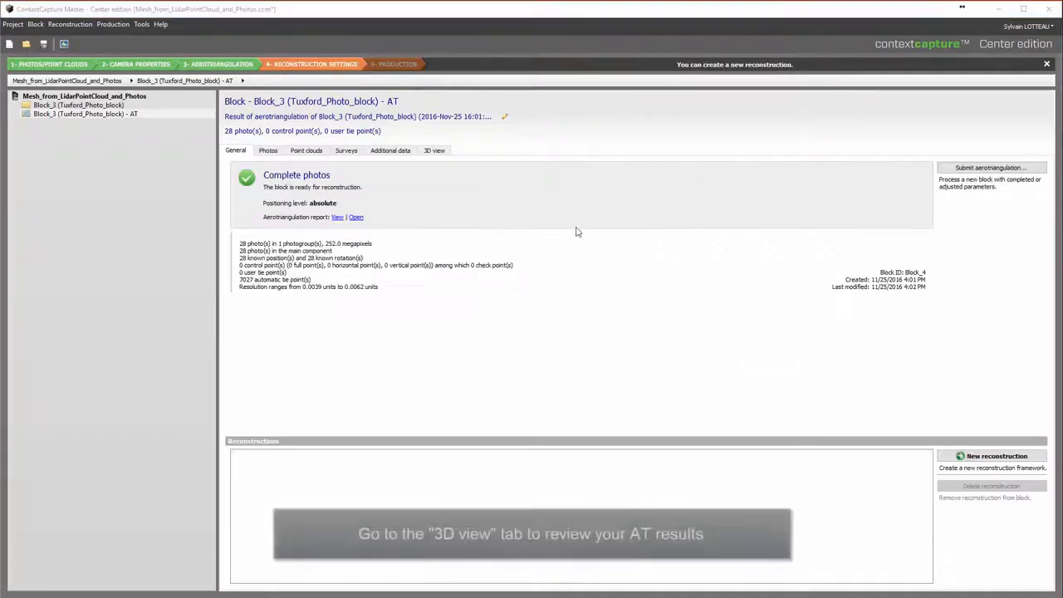
Step: View the Block_3 - AT tie point cloud beneath the camera ring in 3D
click(434, 151)
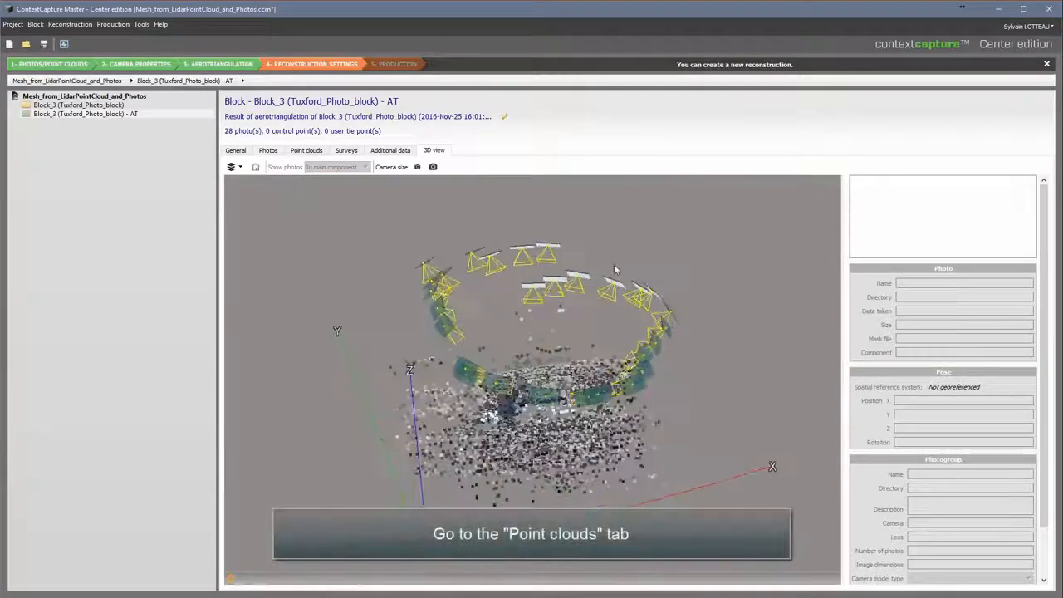
Step: Choose Tuxford_referenced_scan.e57 from Update4_data_package as the point cloud to import
click(306, 151)
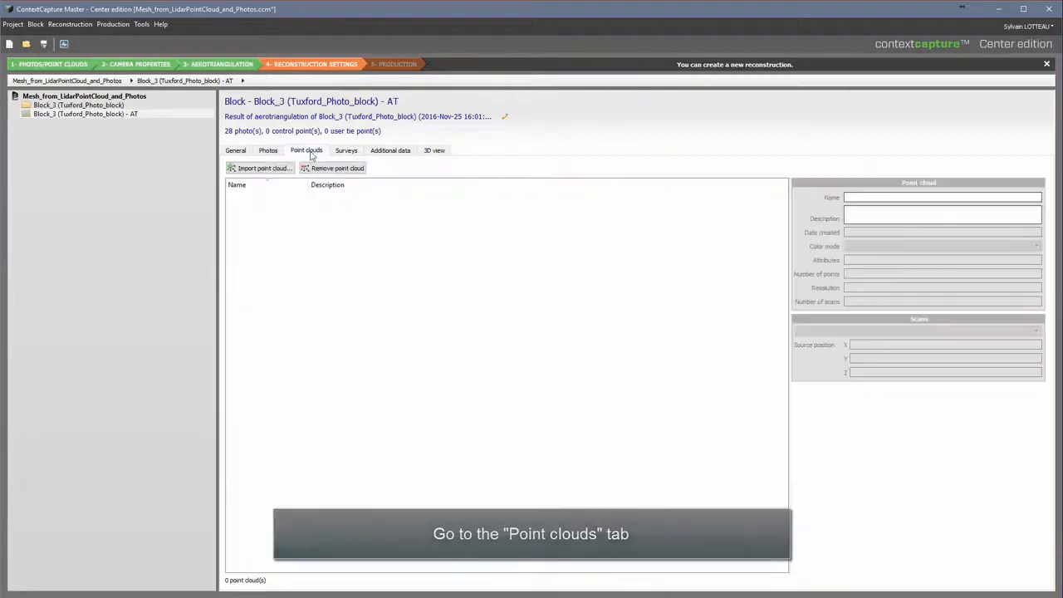
click(263, 167)
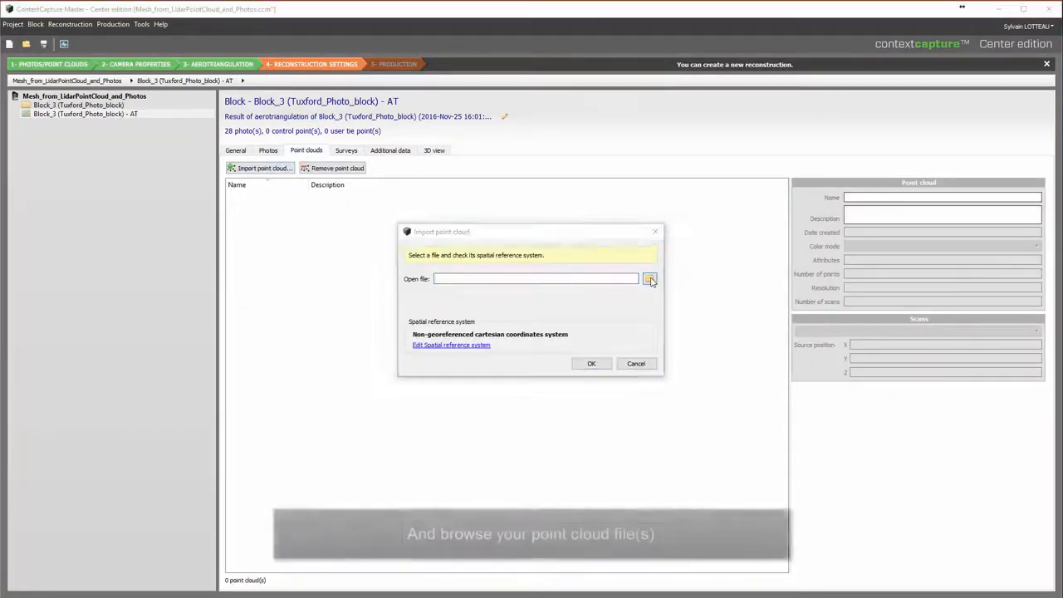
click(649, 278)
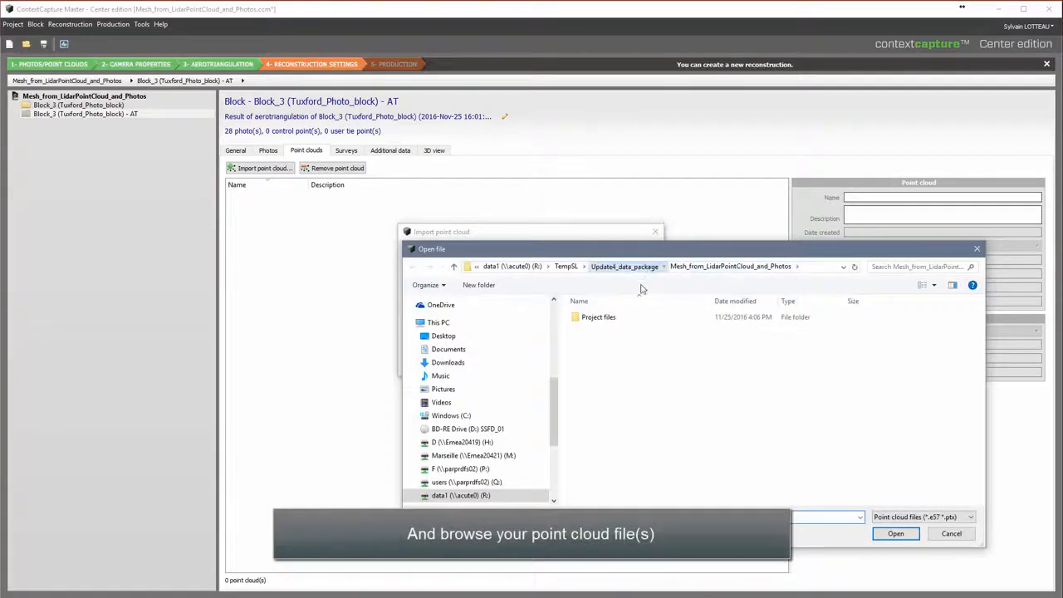
click(624, 265)
click(624, 341)
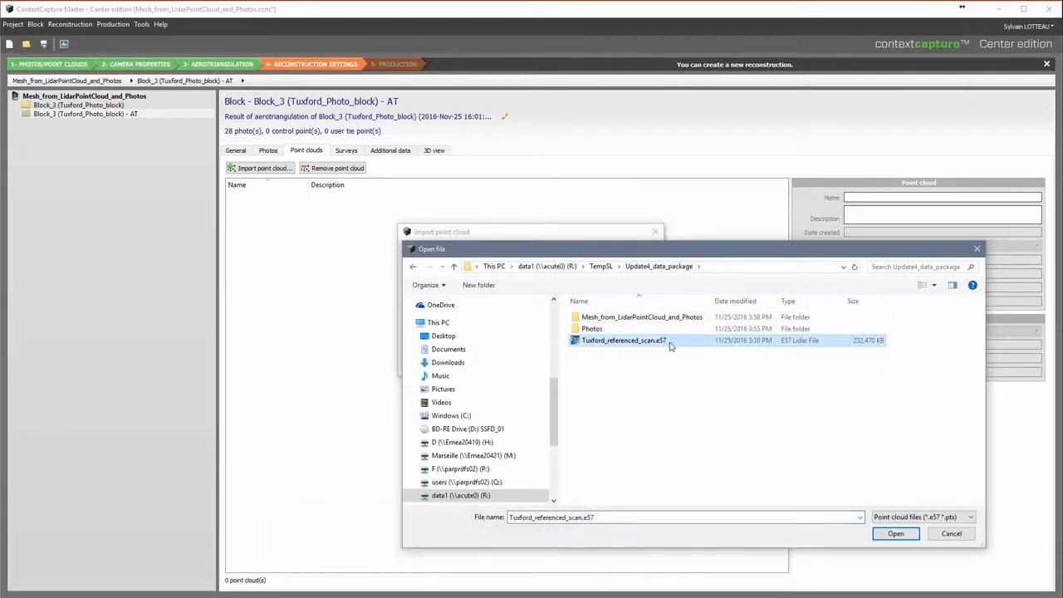
click(895, 534)
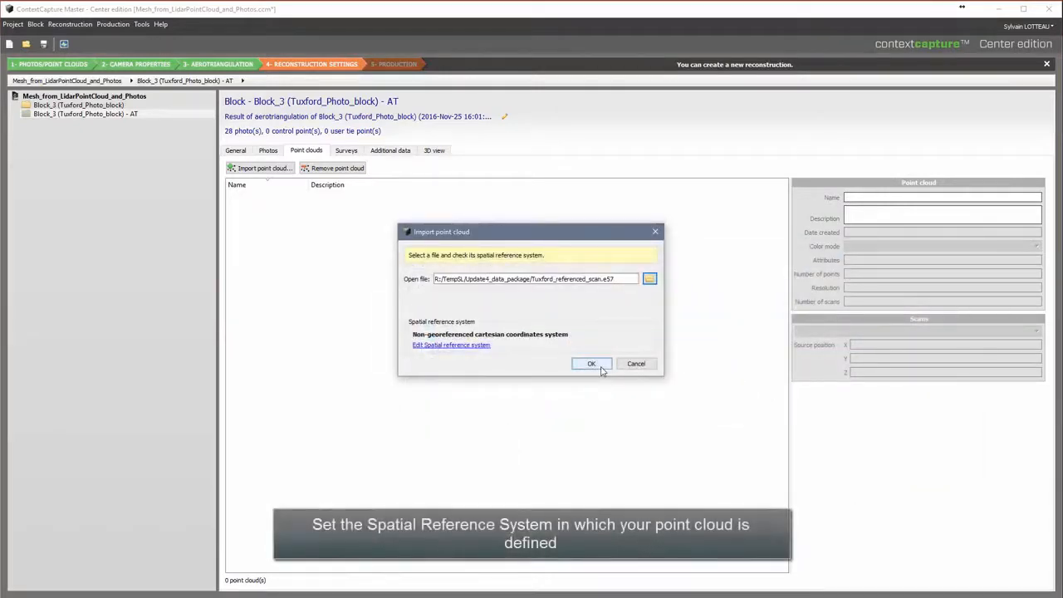
Step: Keep a non-georeferenced cartesian system and import the 9,534,594-point scan
click(472, 346)
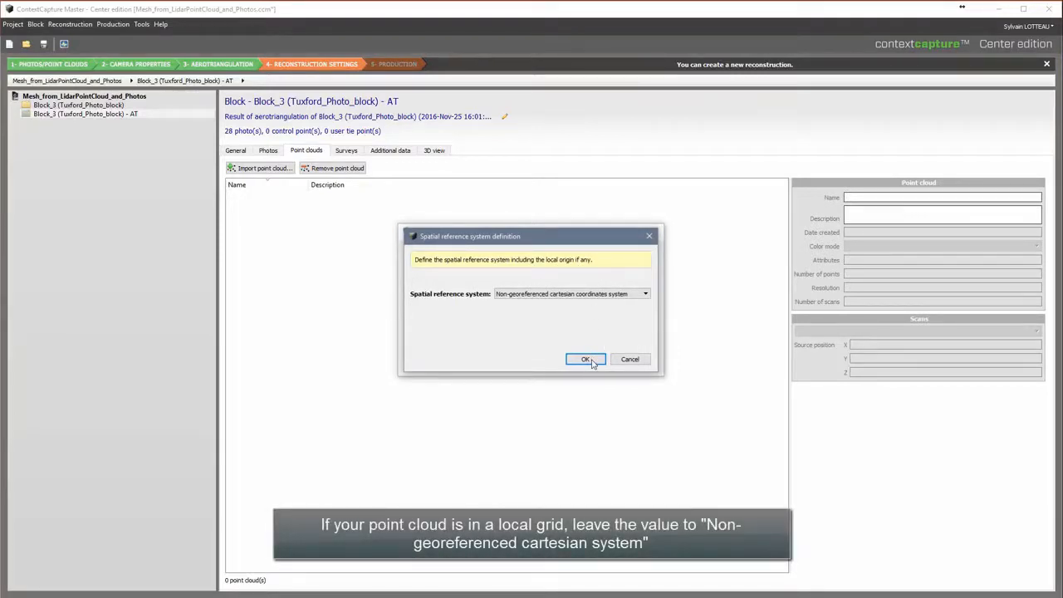
click(586, 358)
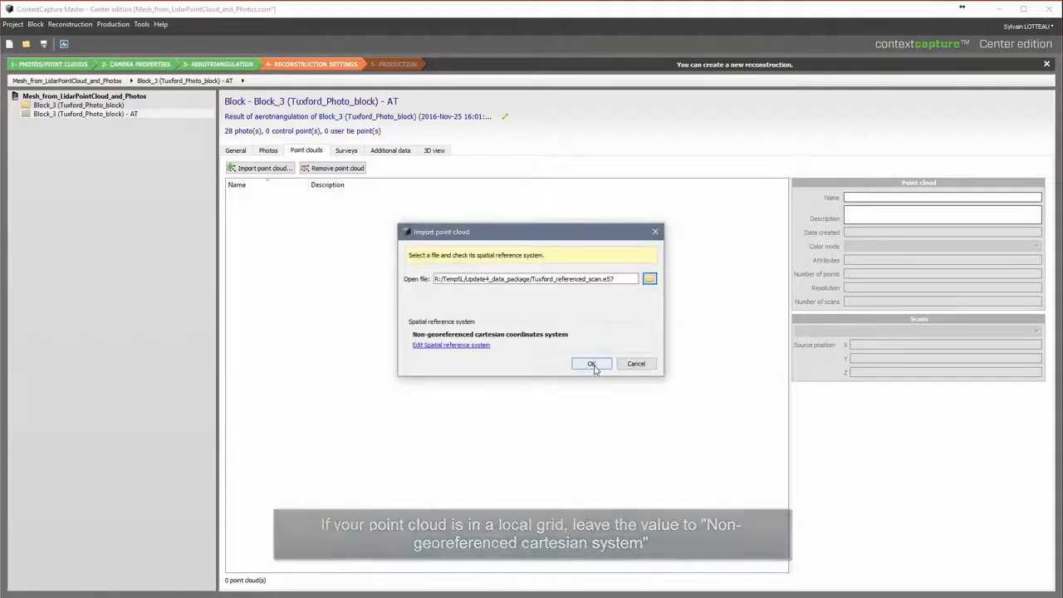
click(594, 367)
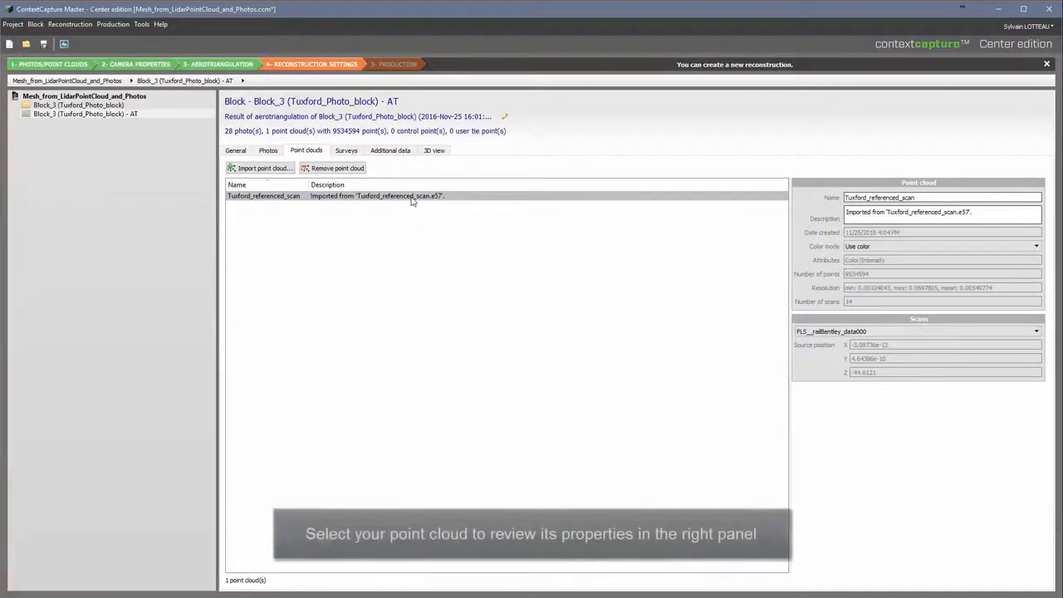
Step: Review the imported point cloud, keeping Use color mode and inspecting its scans list
click(412, 196)
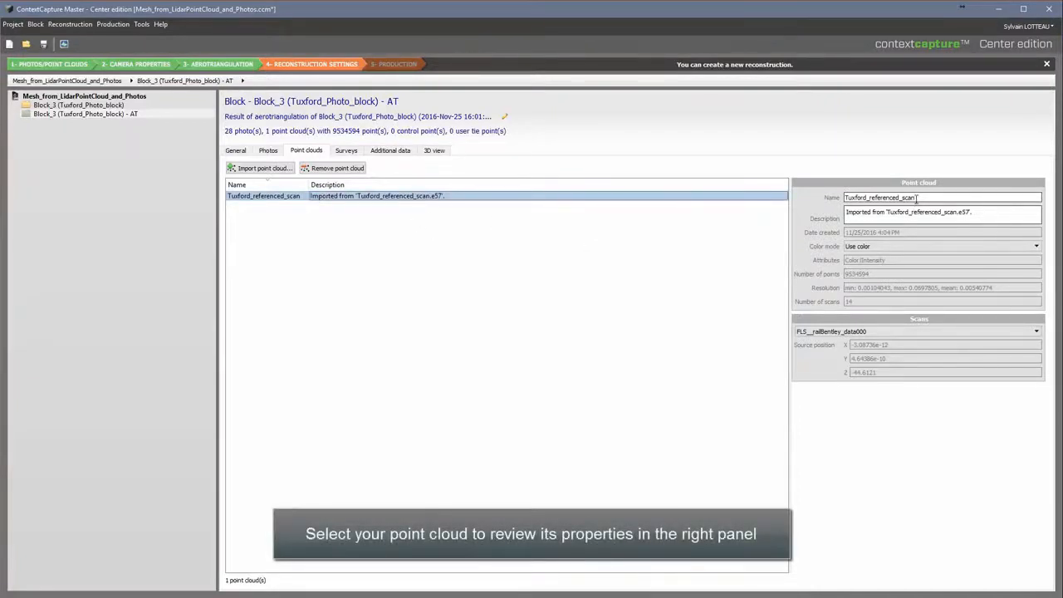
click(908, 246)
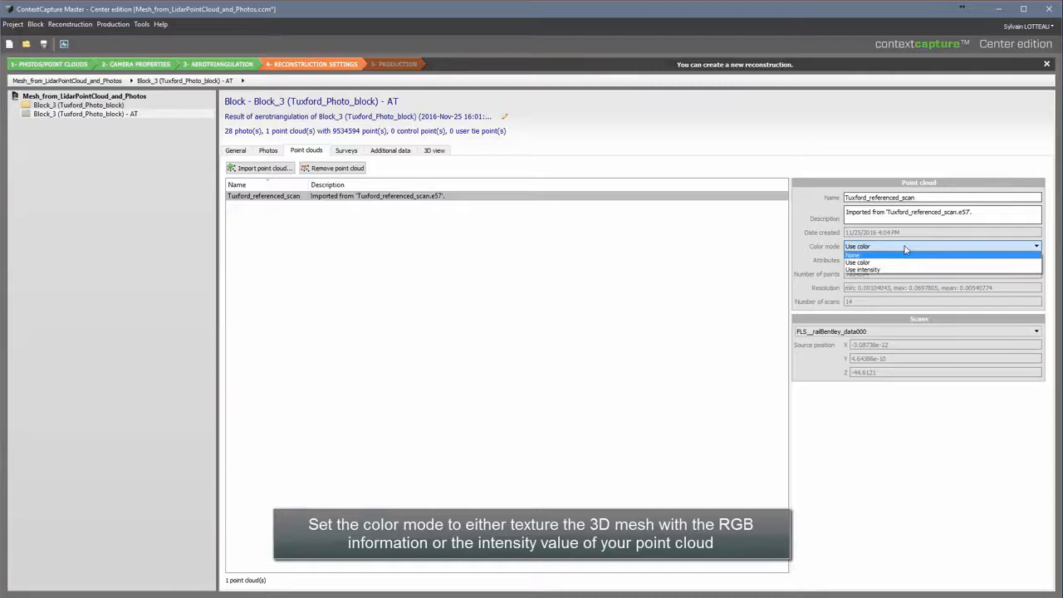
click(905, 248)
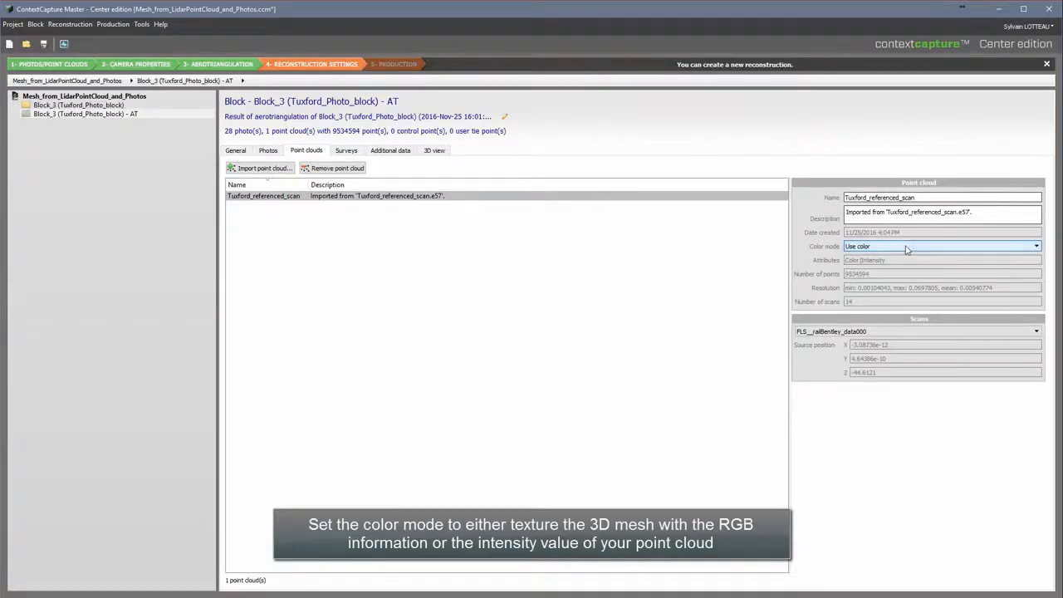
click(910, 332)
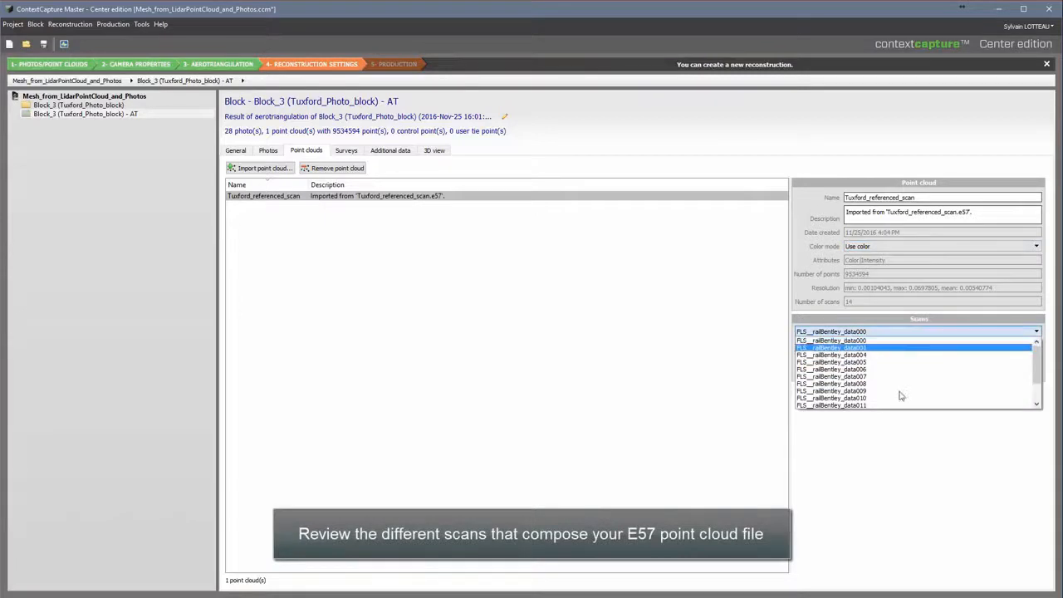
click(903, 368)
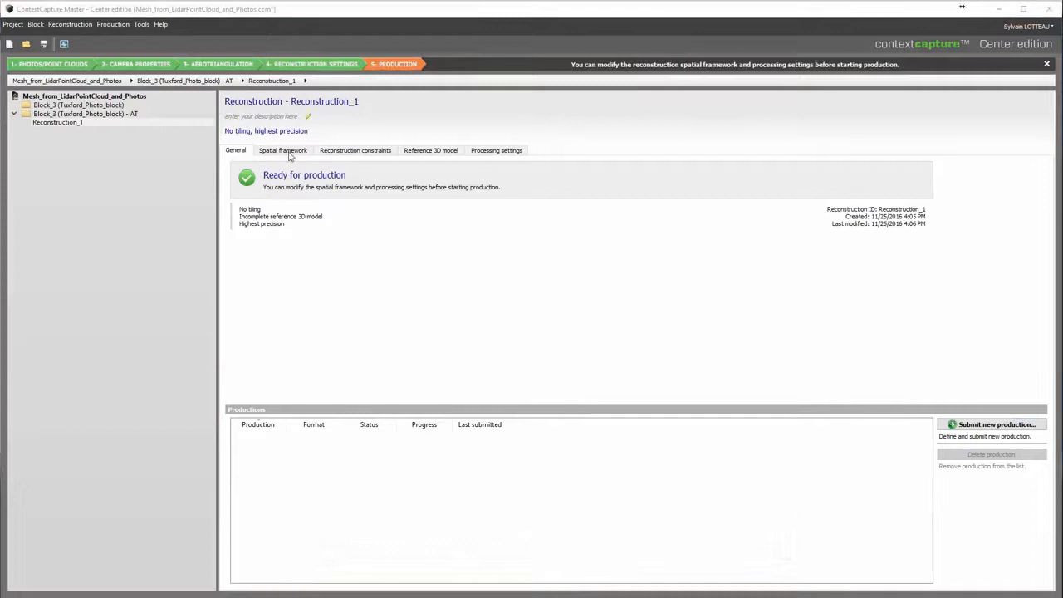
Step: Set Reconstruction_1's tiling mode to a regular planar grid of 5-unit tiles
click(282, 150)
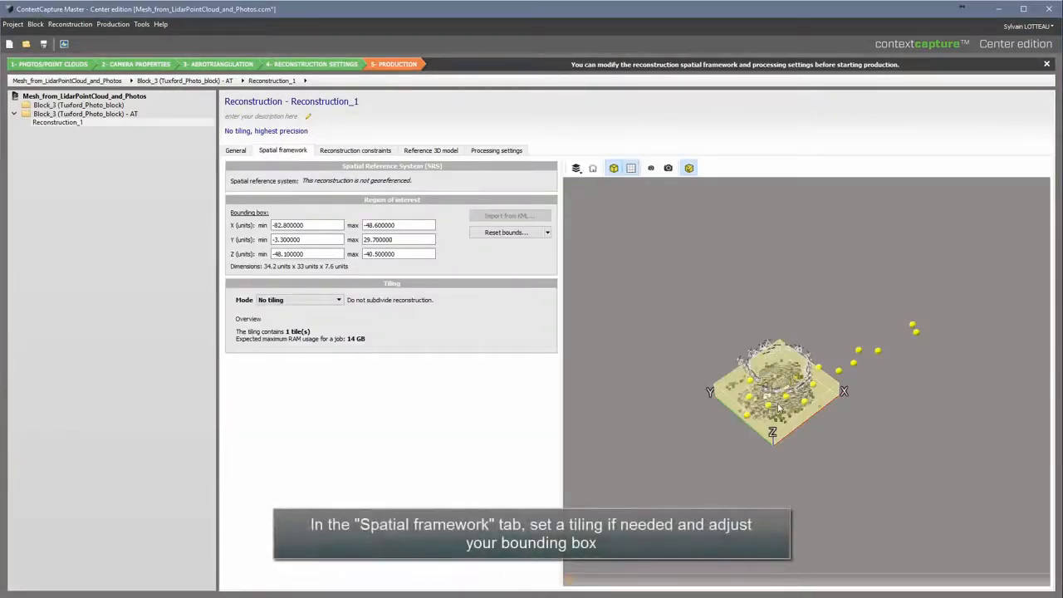
click(280, 300)
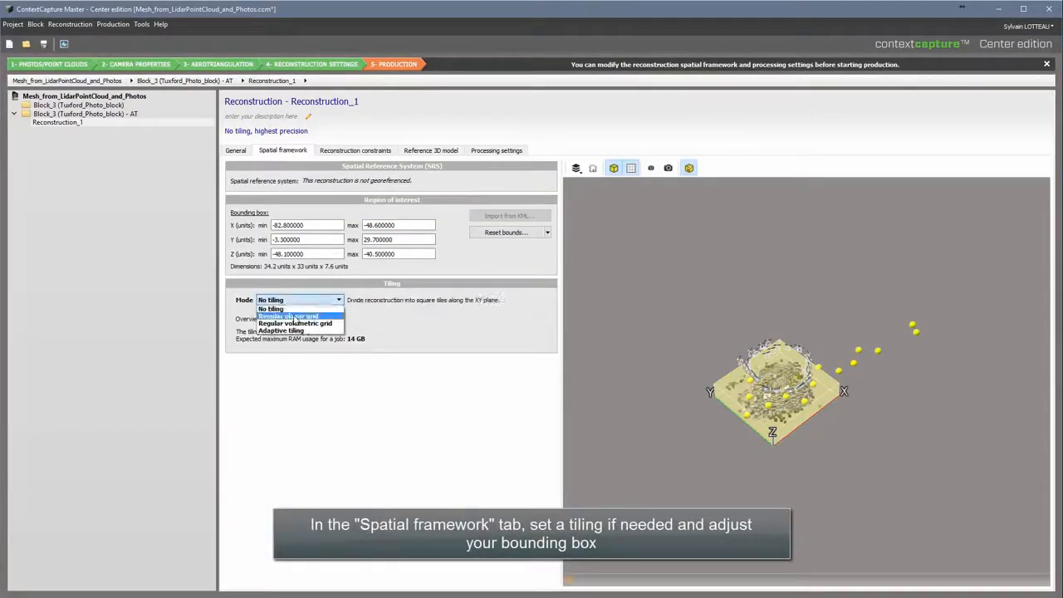
click(291, 318)
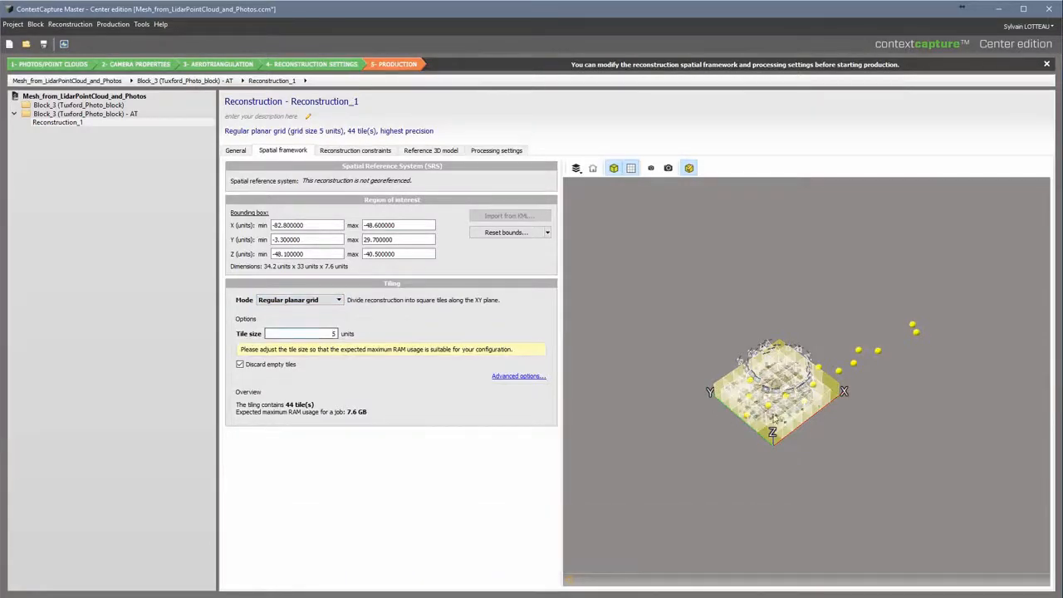
scroll(774, 415, up, 5)
scroll(830, 349, up, 5)
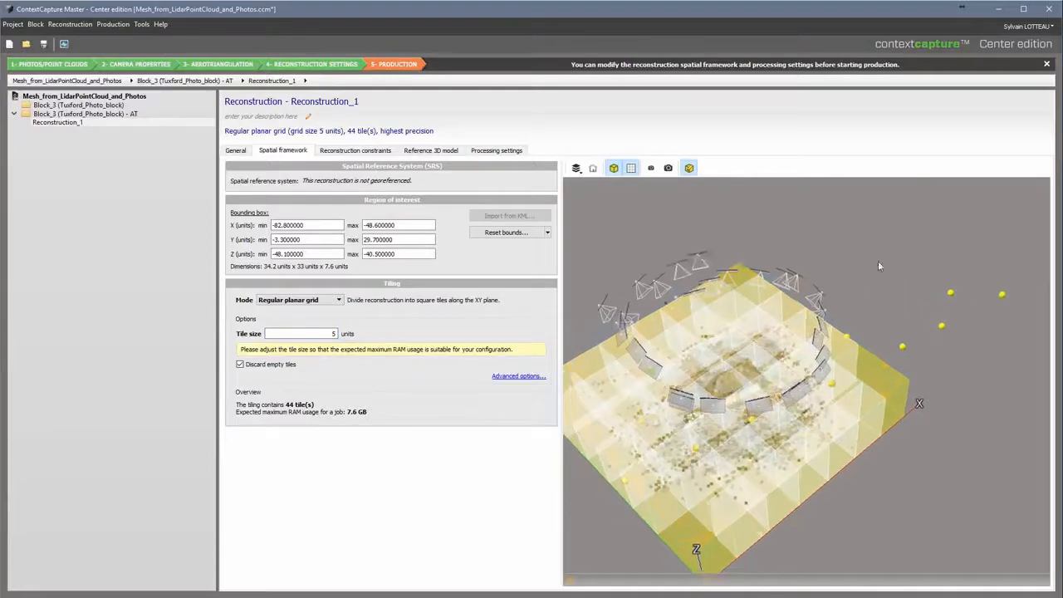
Step: Pull the bounding box's X and Y faces inward, reducing the region to nine tiles
drag(877, 423, 735, 445)
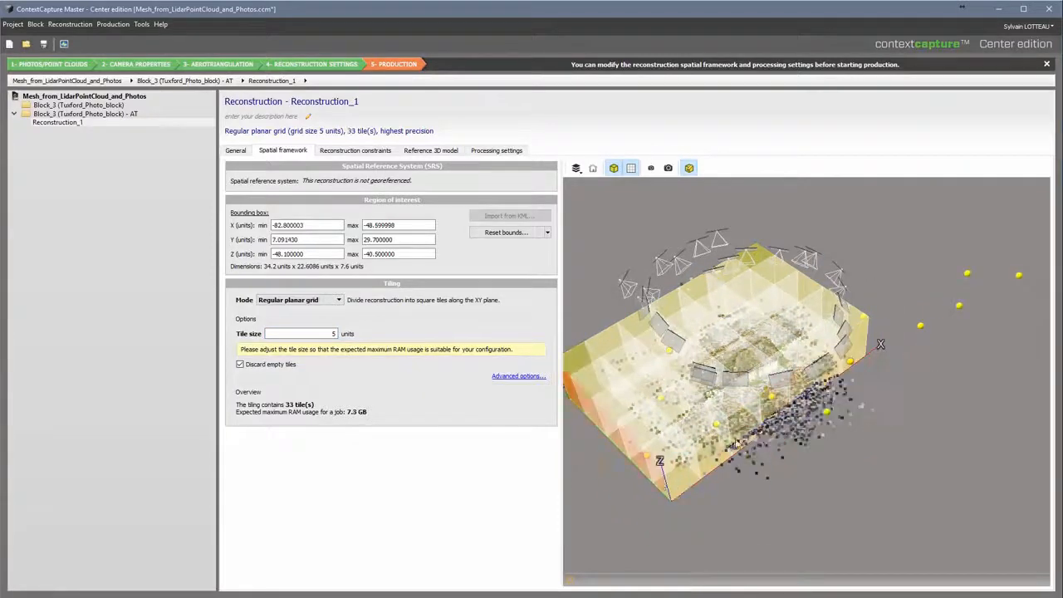
mouse_move(664, 448)
mouse_down()
mouse_move(860, 442)
mouse_move(758, 413)
mouse_up()
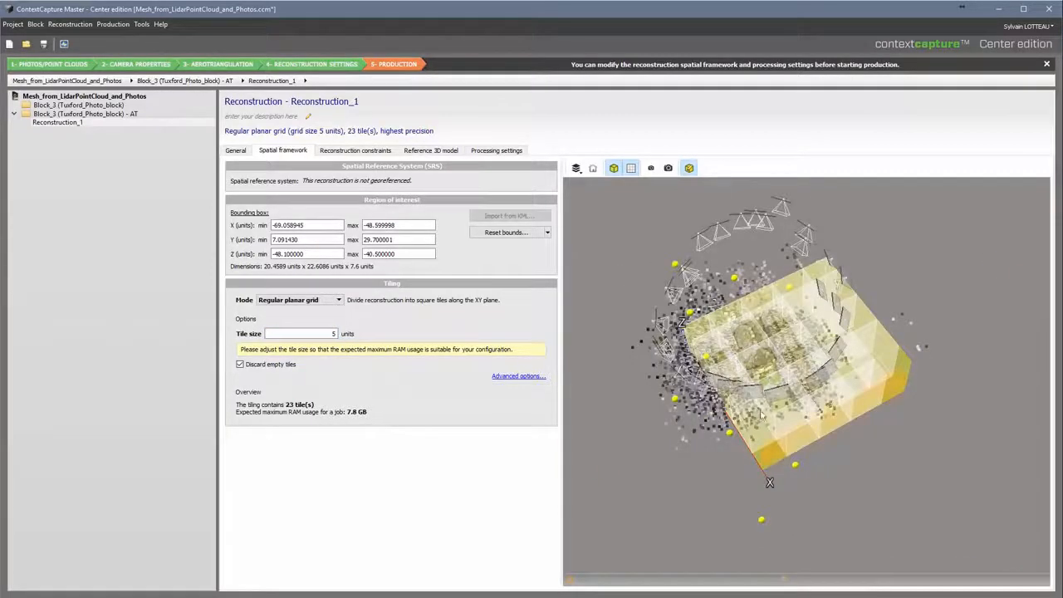
mouse_move(830, 390)
mouse_down()
mouse_move(796, 415)
mouse_move(768, 400)
mouse_move(797, 365)
mouse_up()
drag(887, 475, 918, 460)
scroll(918, 460, up, 3)
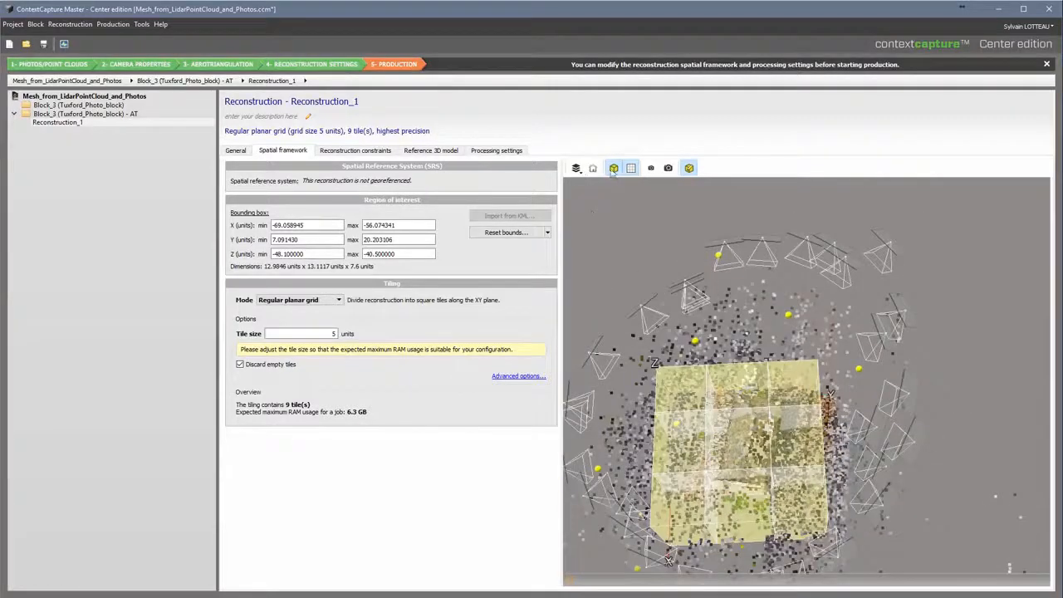
Step: Submit production Mesh_from_lidarpoincloud_and_photos as a 3D mesh in 3MX format
click(235, 150)
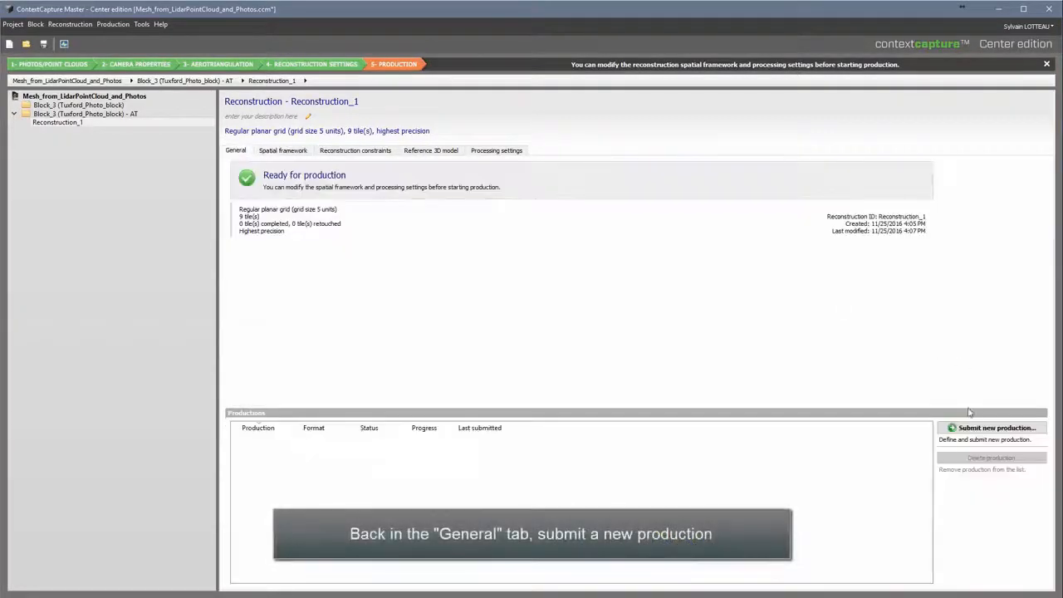
click(987, 427)
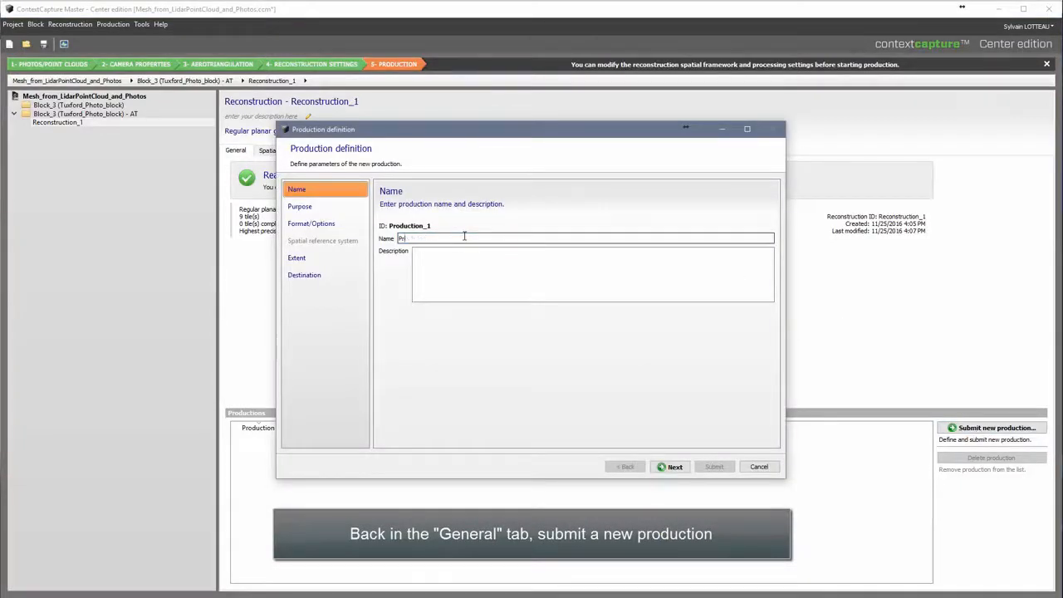
key(BackSpace)
key(BackSpace)
text(Mesh_)
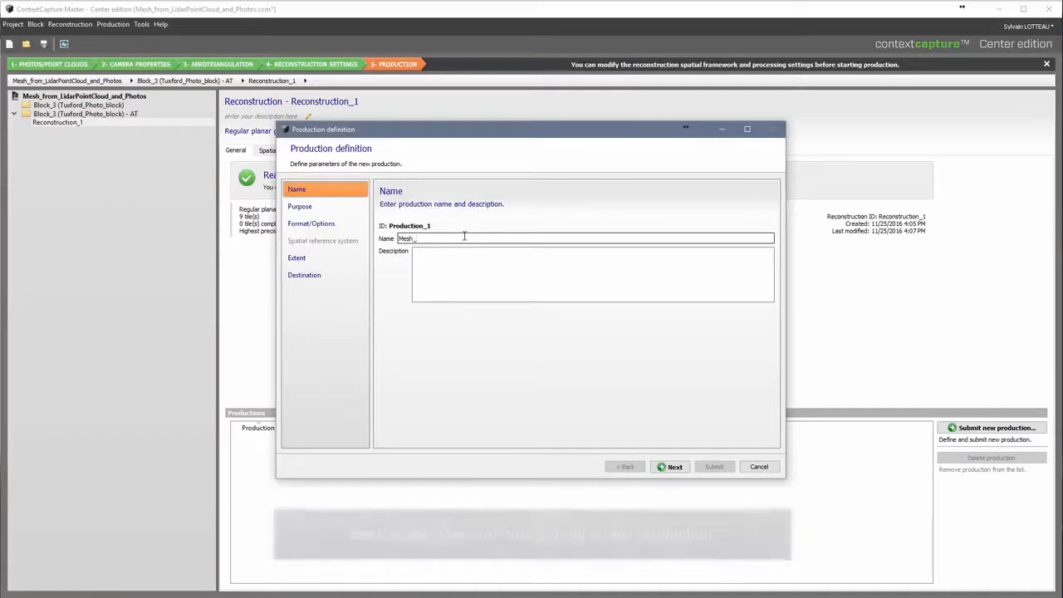
text(from_lidarpointcloud_and_photos)
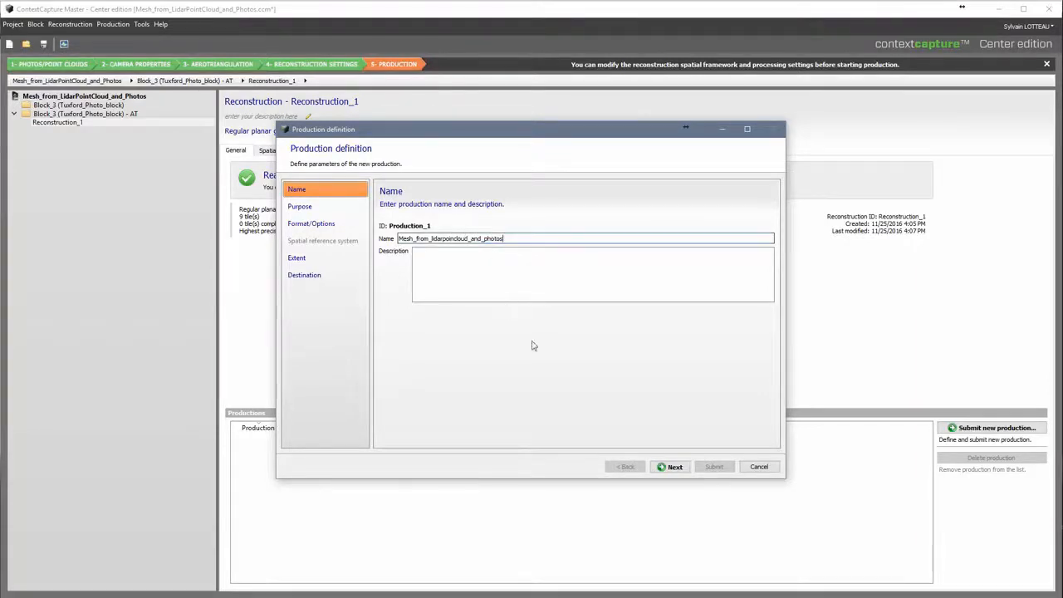
click(669, 467)
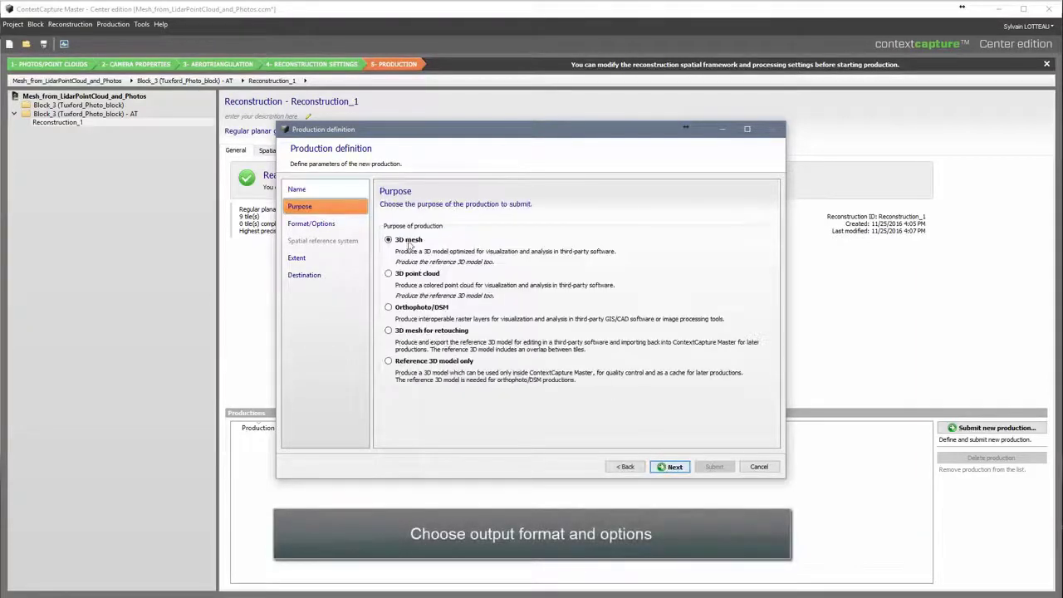
click(669, 466)
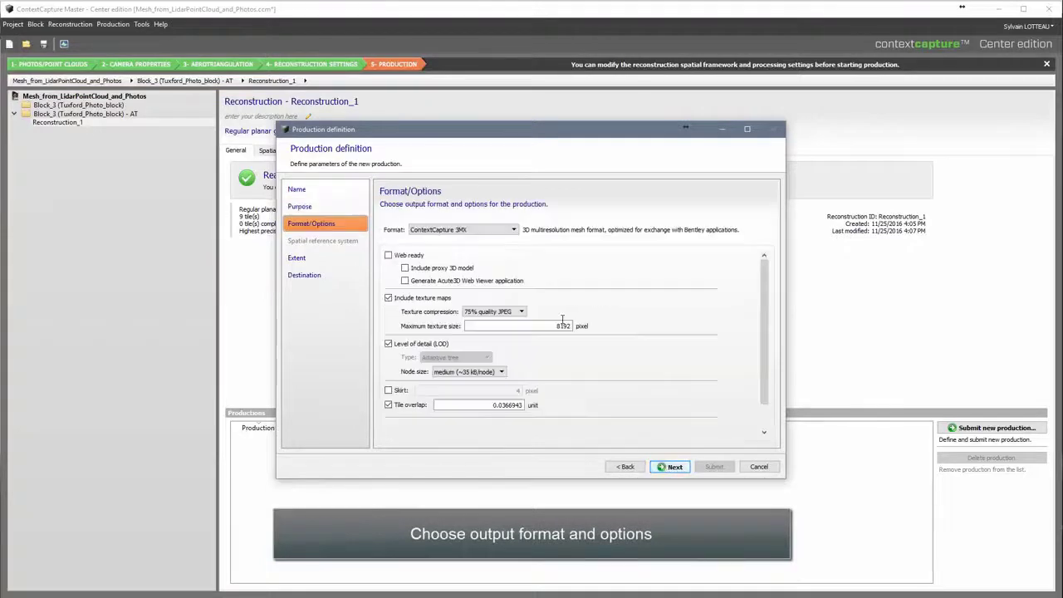
click(675, 466)
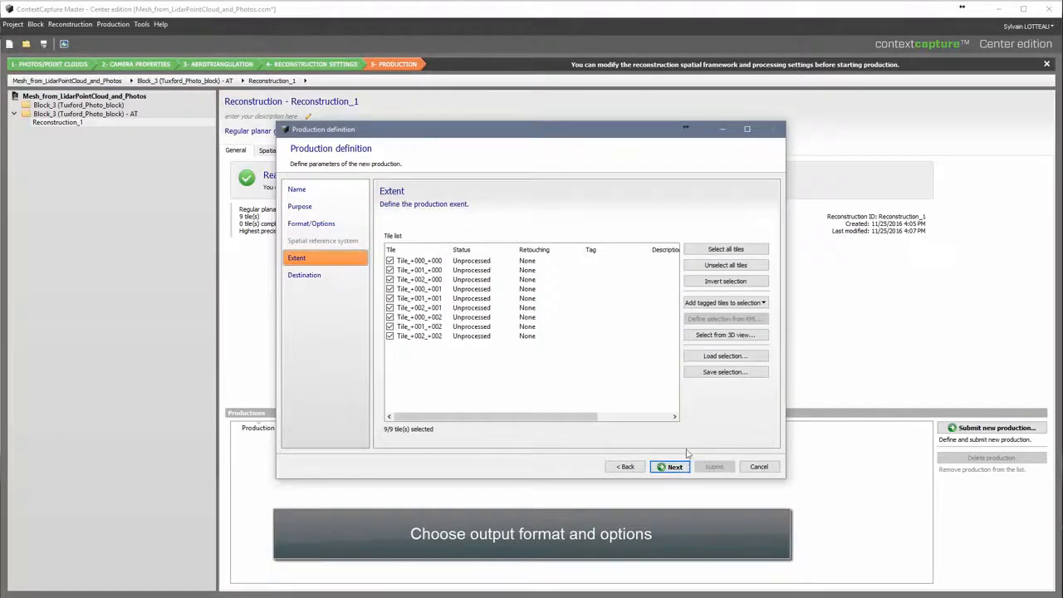
click(675, 466)
click(713, 466)
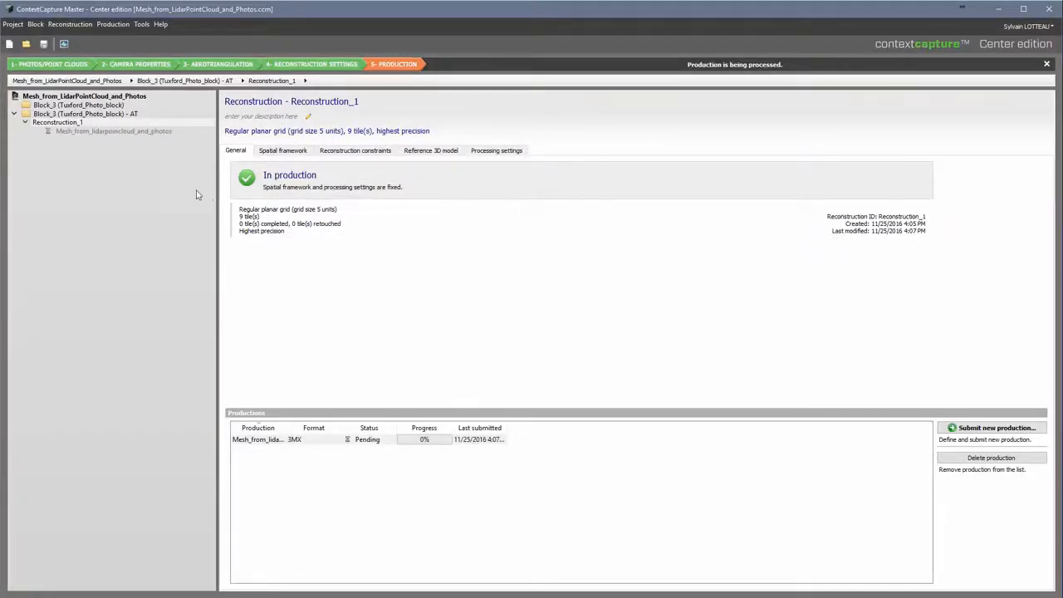
Step: Monitor the production's status and its nine per-tile jobs until completed
click(142, 133)
click(251, 292)
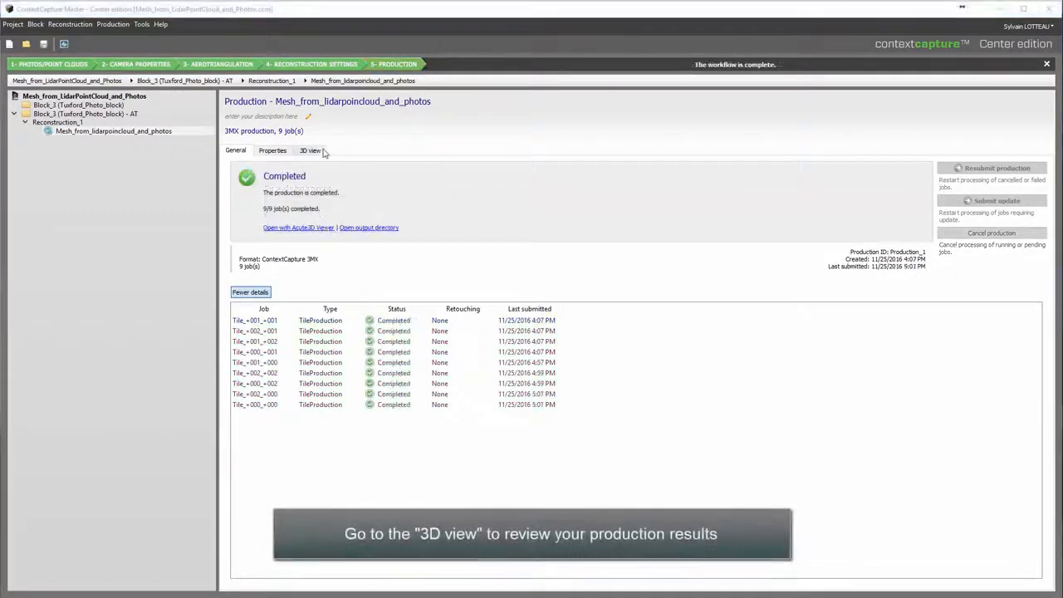
Step: Zoom in on the finished textured house mesh within the ring of cameras in 3D
click(311, 150)
drag(645, 432, 616, 415)
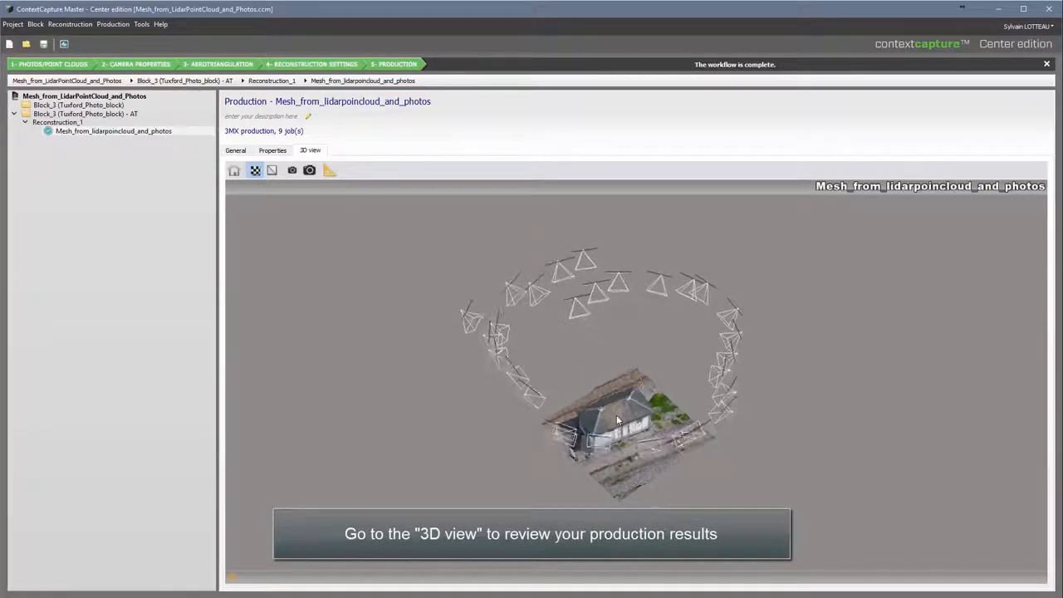